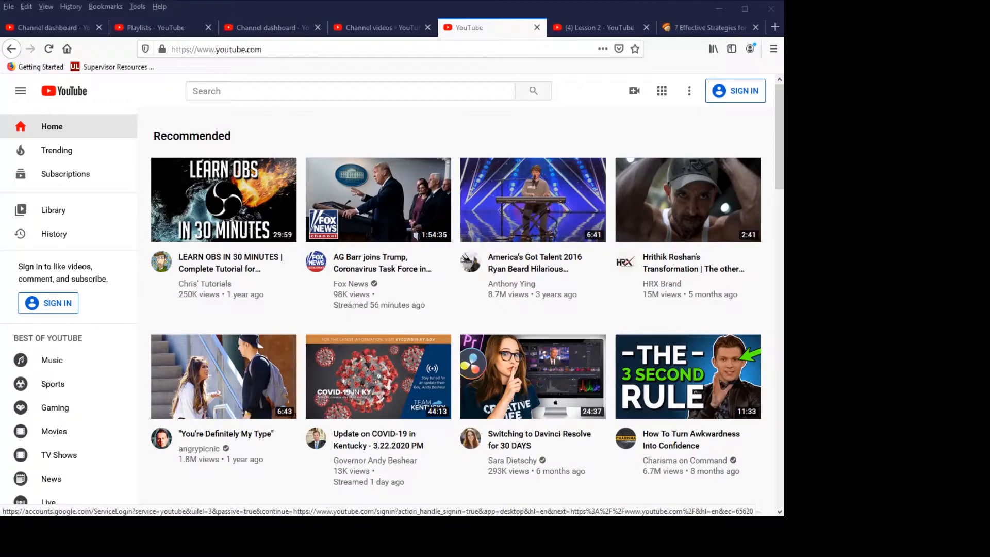
- Sign in to YouTube and open YouTube Studio from the account's own channel page
click(737, 91)
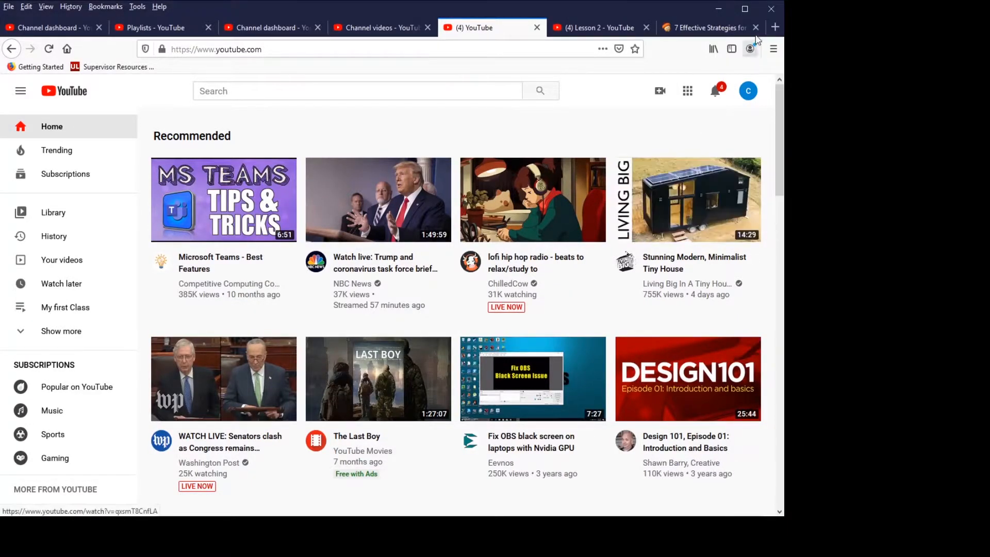
click(749, 93)
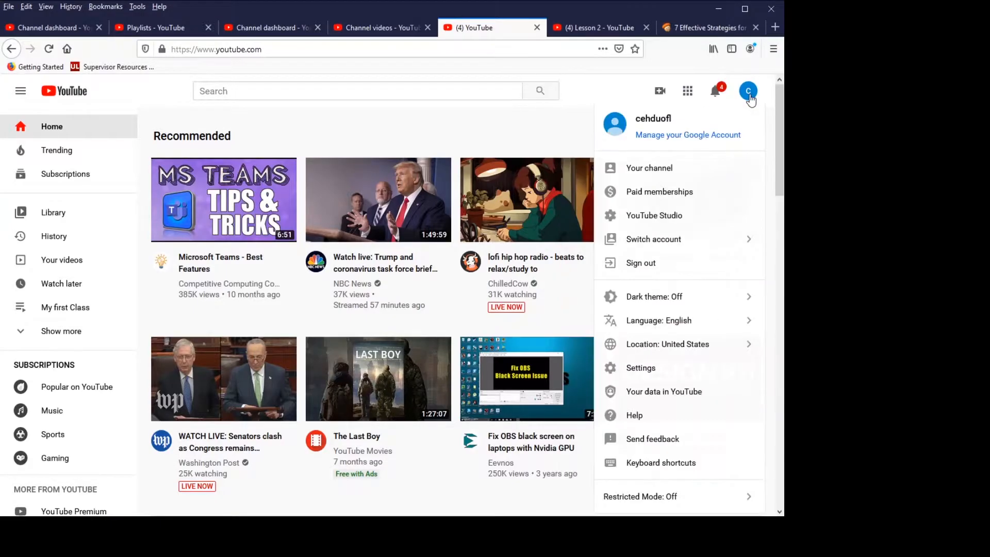
click(662, 172)
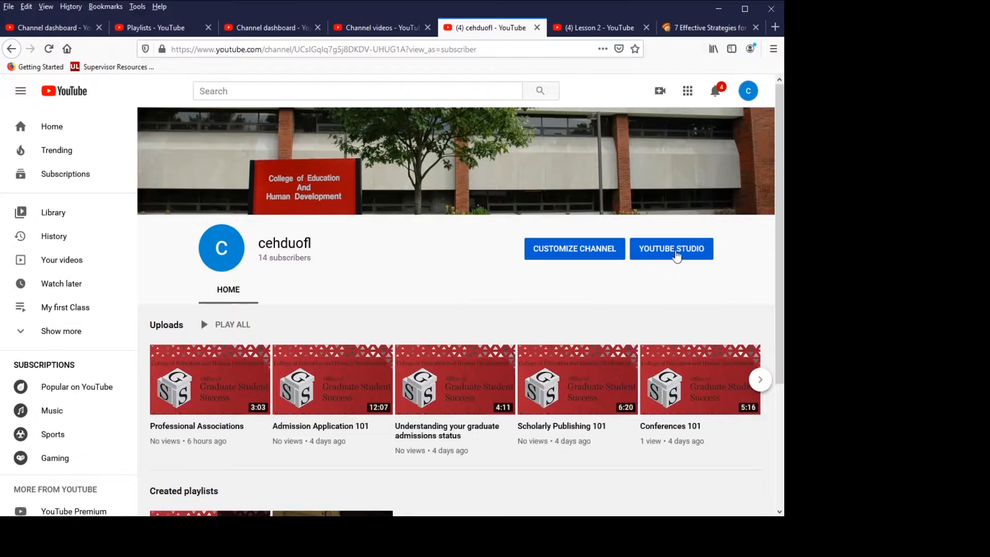
click(677, 256)
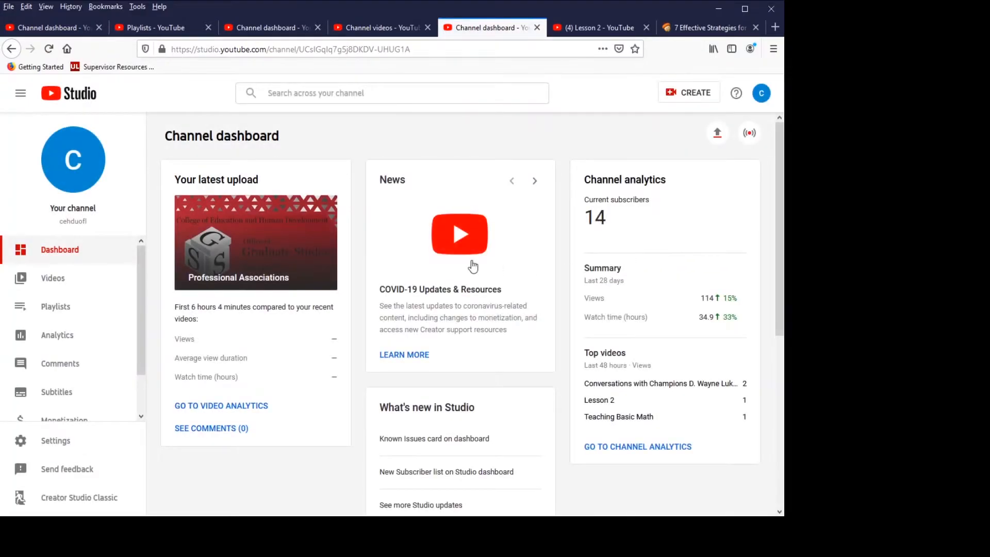
- Create a new public playlist titled "Week 1" in the channel's playlists
click(66, 309)
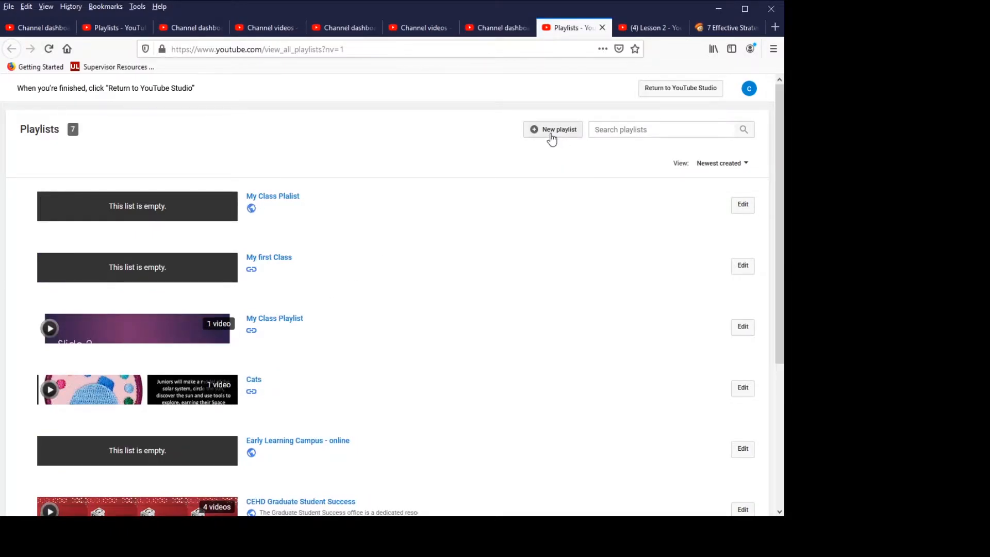
click(555, 135)
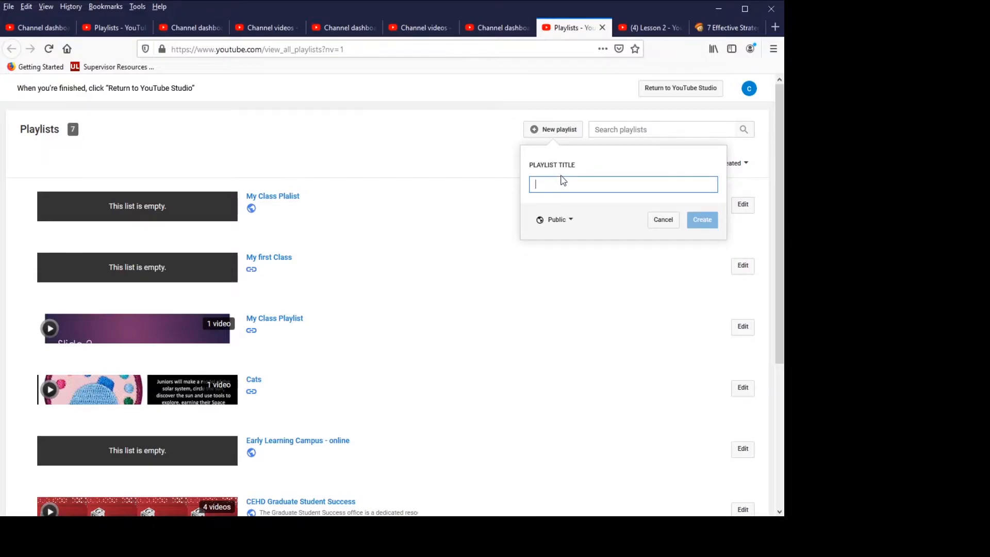
text(Week 1)
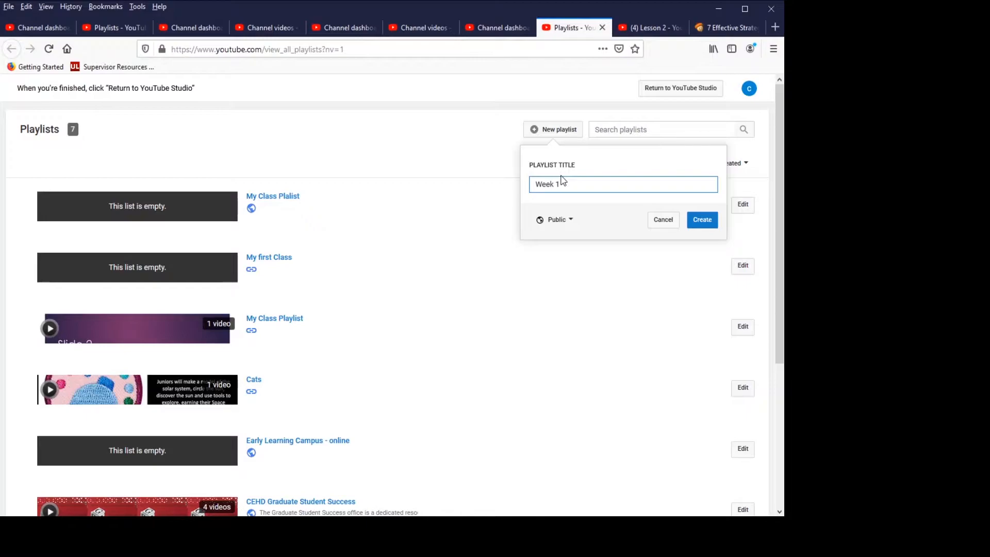
click(705, 229)
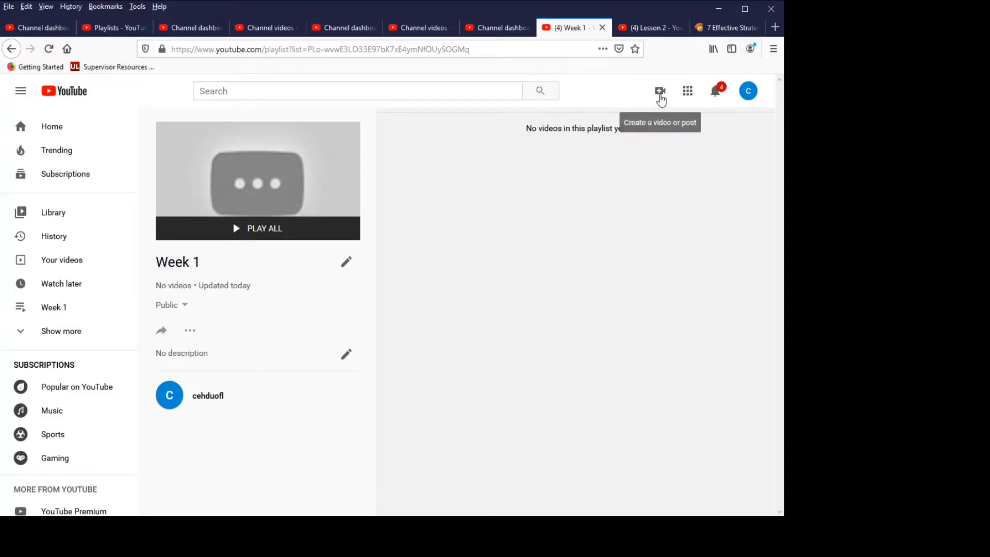
- Upload the video file teachin-2.mp4 and set its title to "Teaching Math"
click(660, 95)
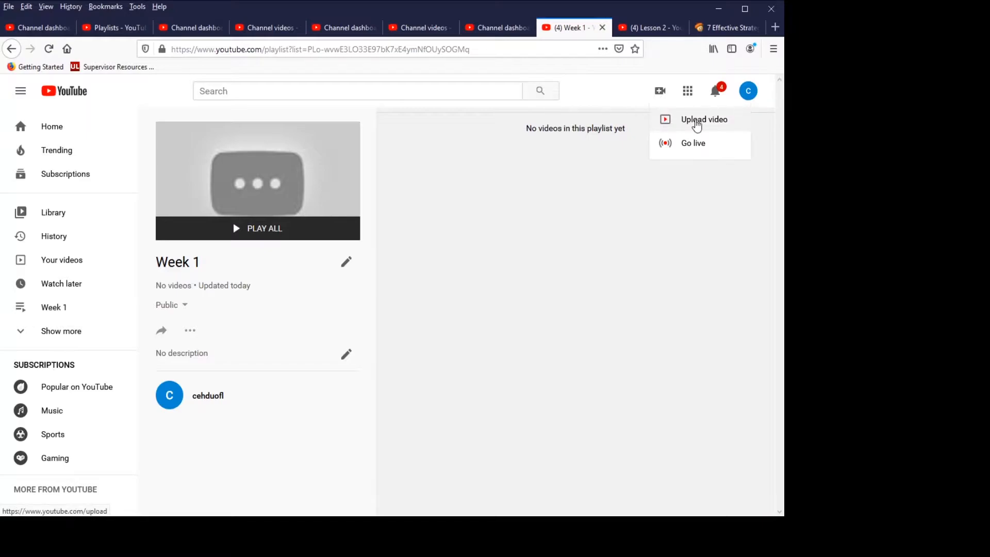
click(696, 122)
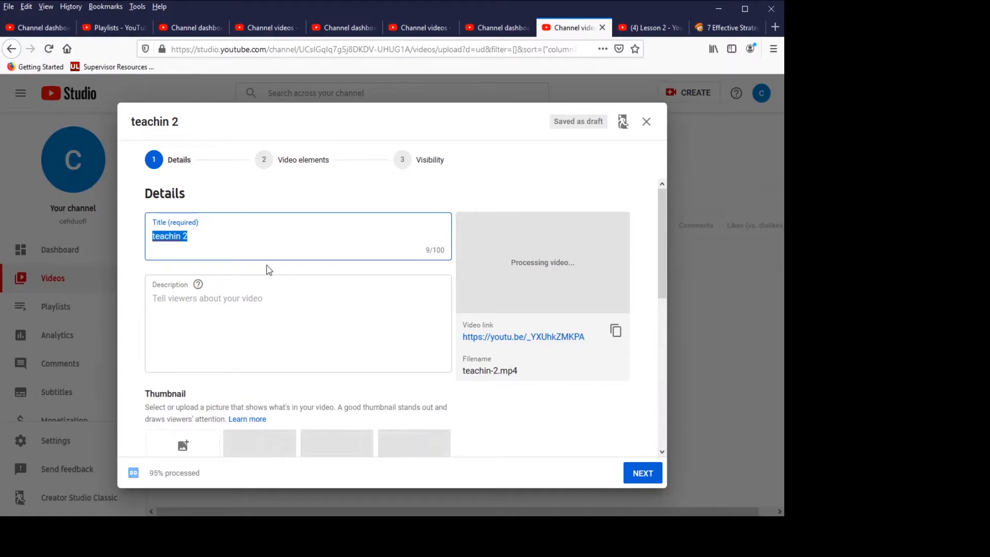
text(Teaching )
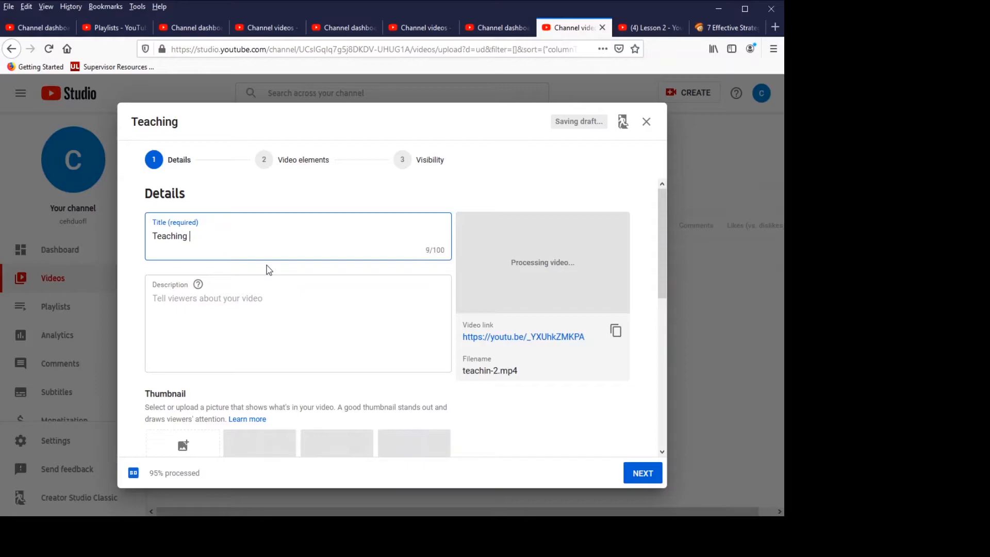
text(Math)
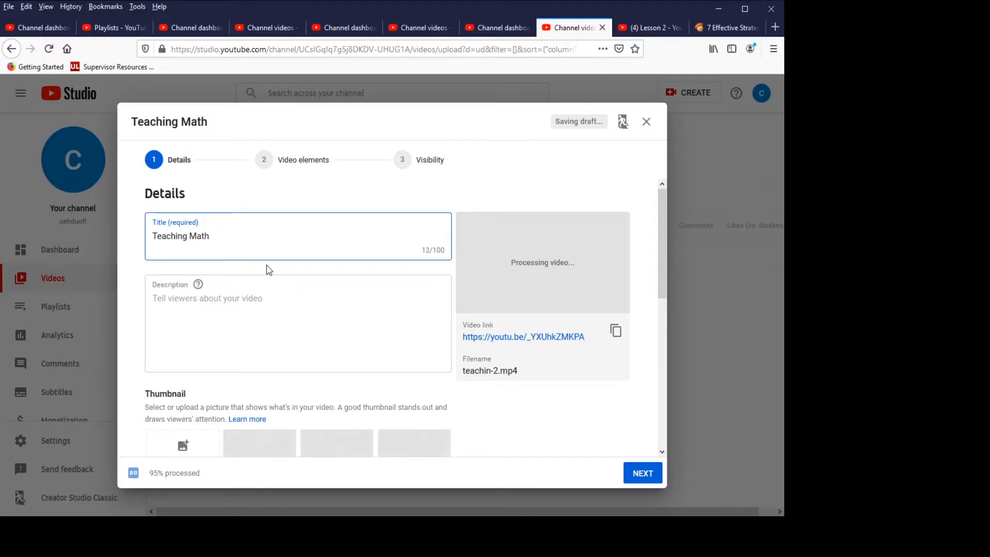
- Enter the video description "This lesson will cover counting."
click(179, 305)
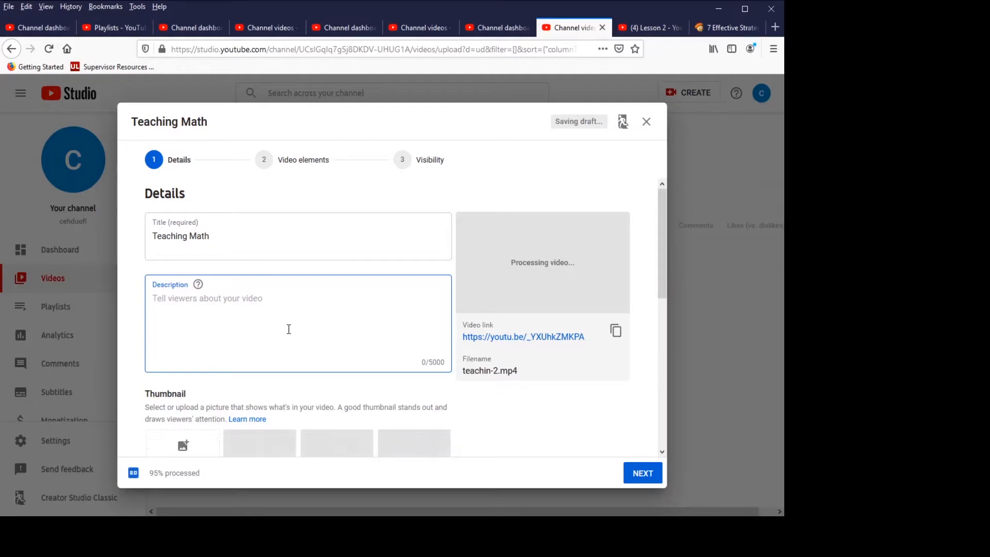
text(This )
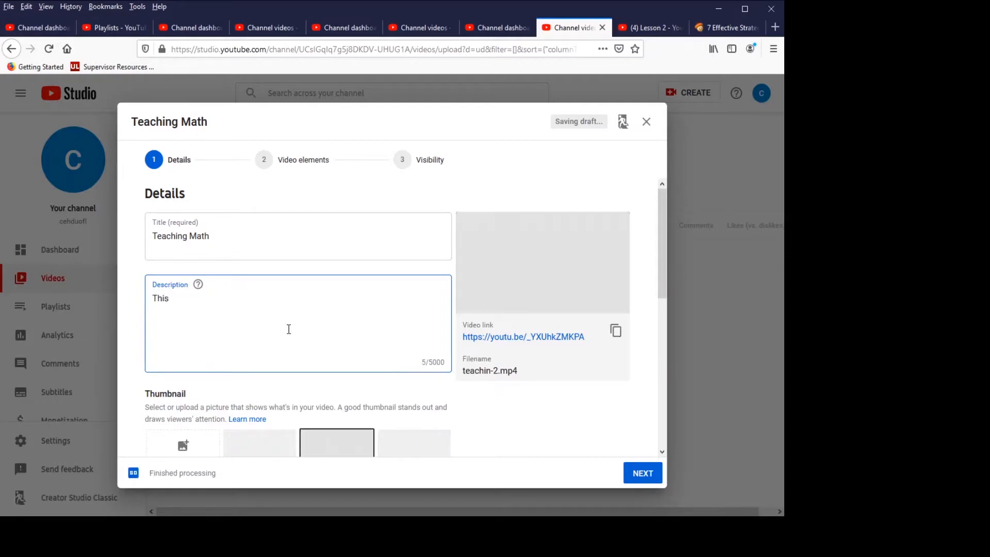
text(lesson will cover counting.)
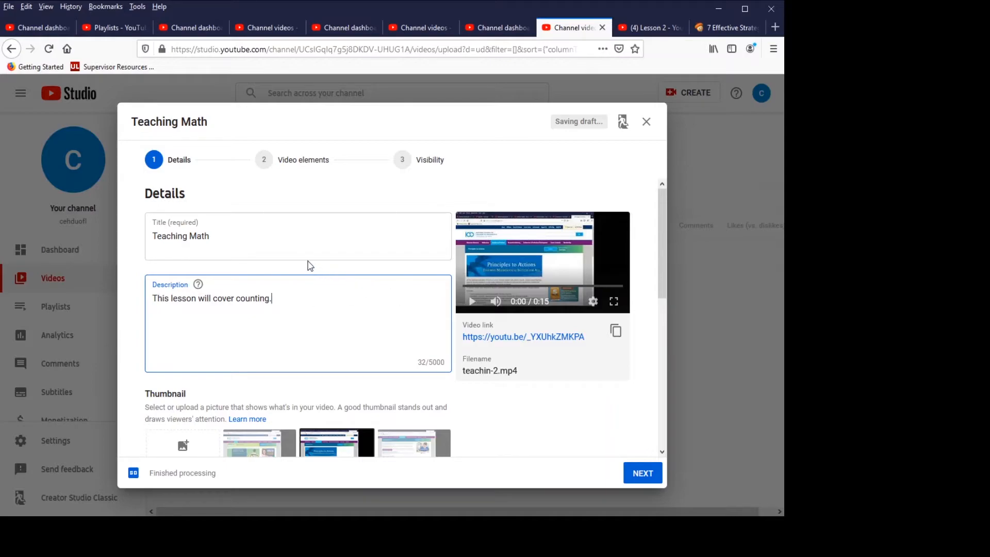
- Add the Teaching Math video to the Week 1 playlist in its upload details
scroll(309, 263, down, 3)
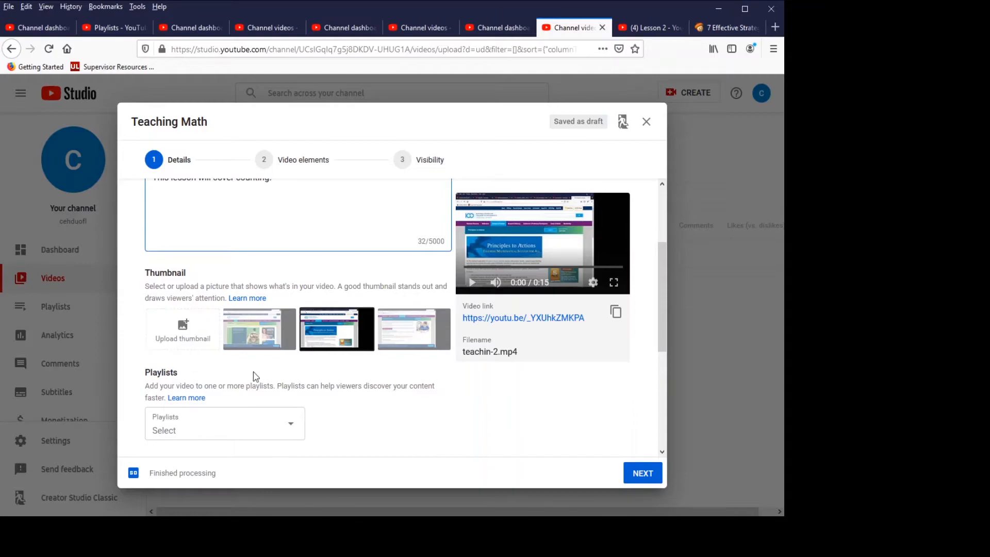
scroll(287, 342, down, 3)
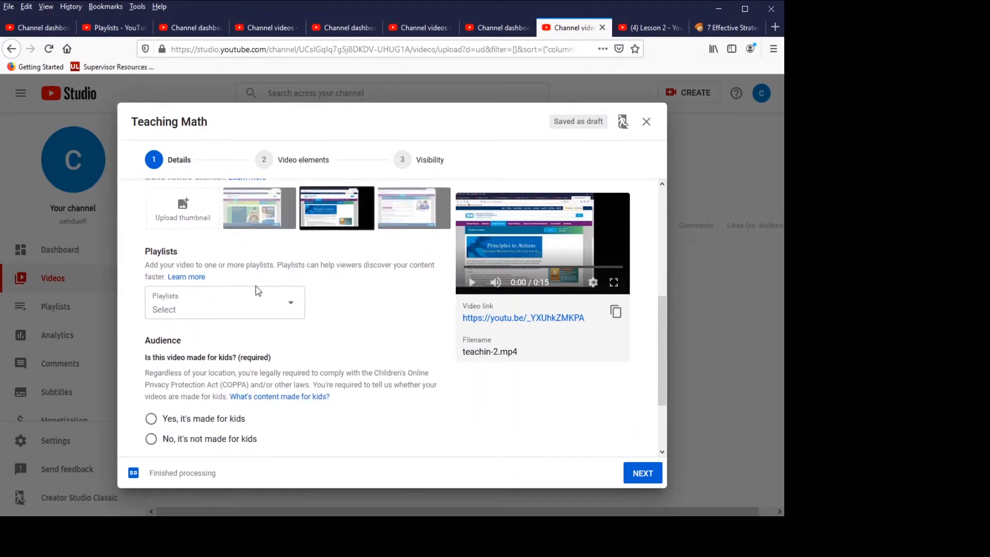
click(291, 308)
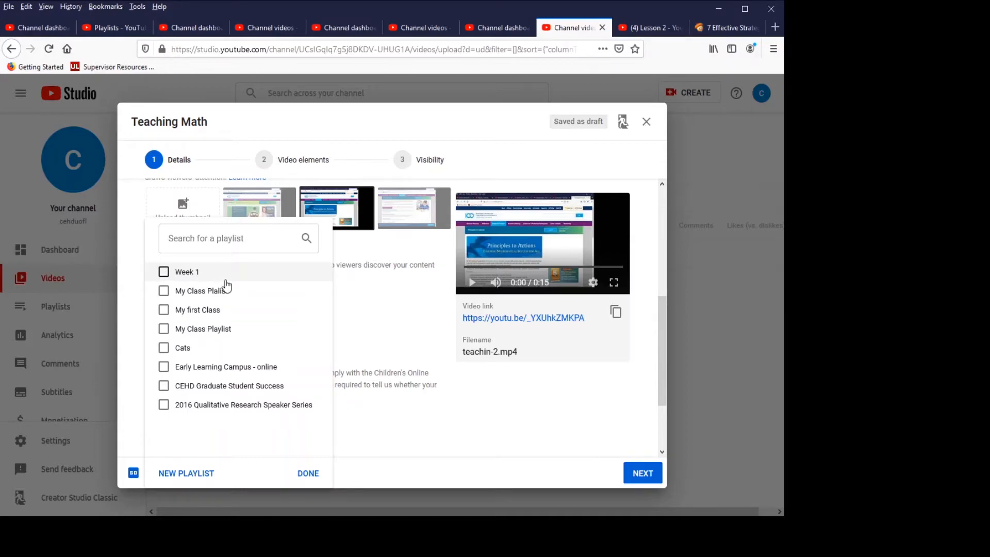
click(163, 272)
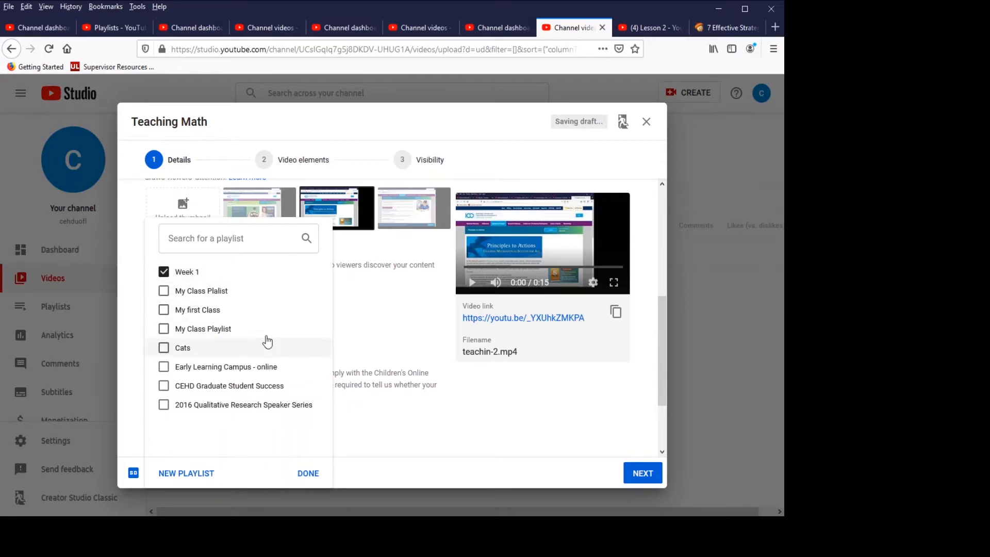
click(304, 473)
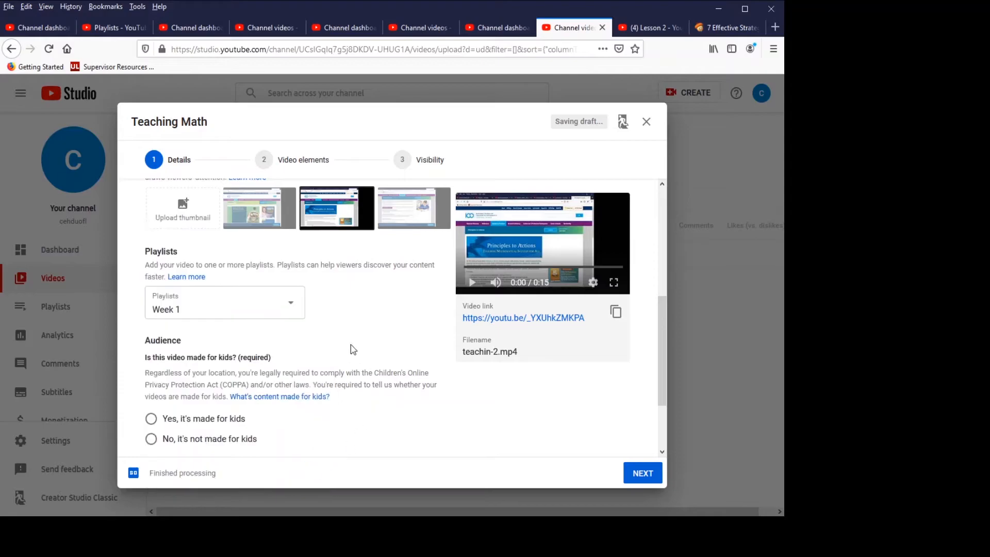
- Mark the video as made for kids and proceed to the visibility settings without adding any video elements
scroll(284, 309, down, 2)
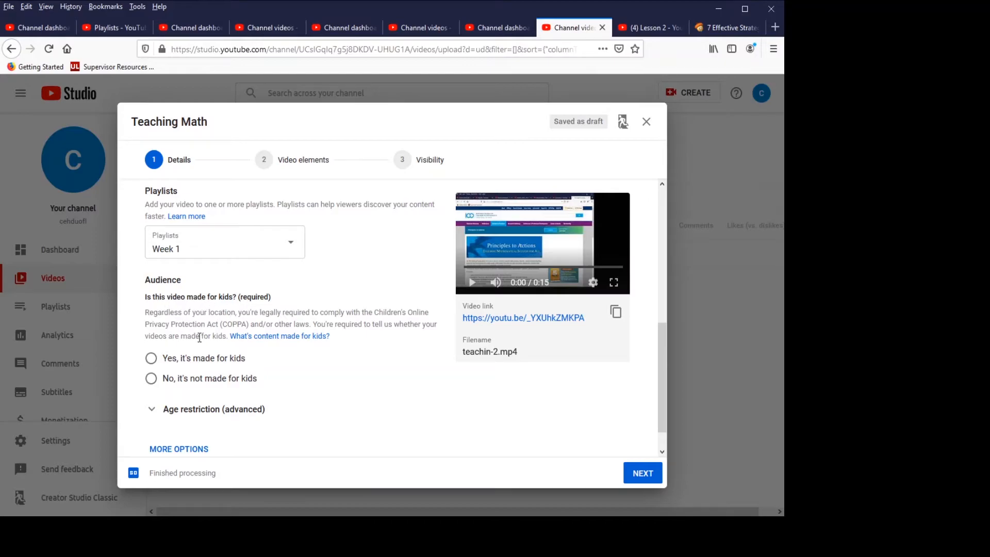
click(152, 362)
scroll(329, 334, down, 3)
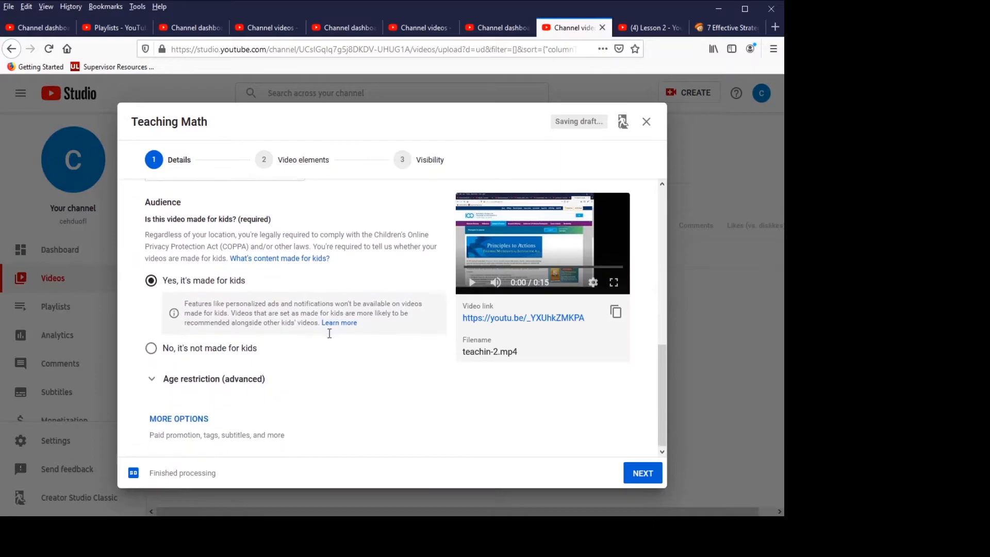
click(638, 479)
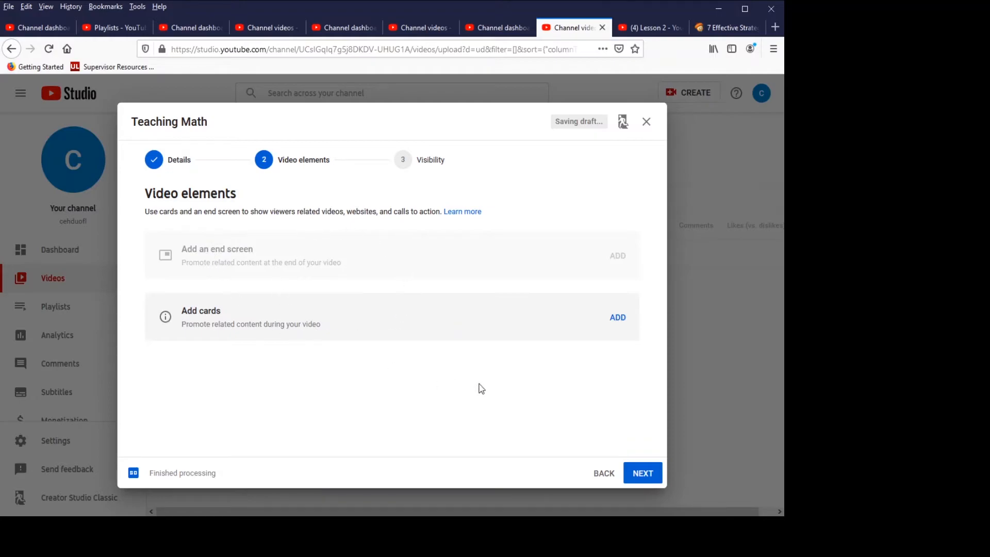
click(640, 473)
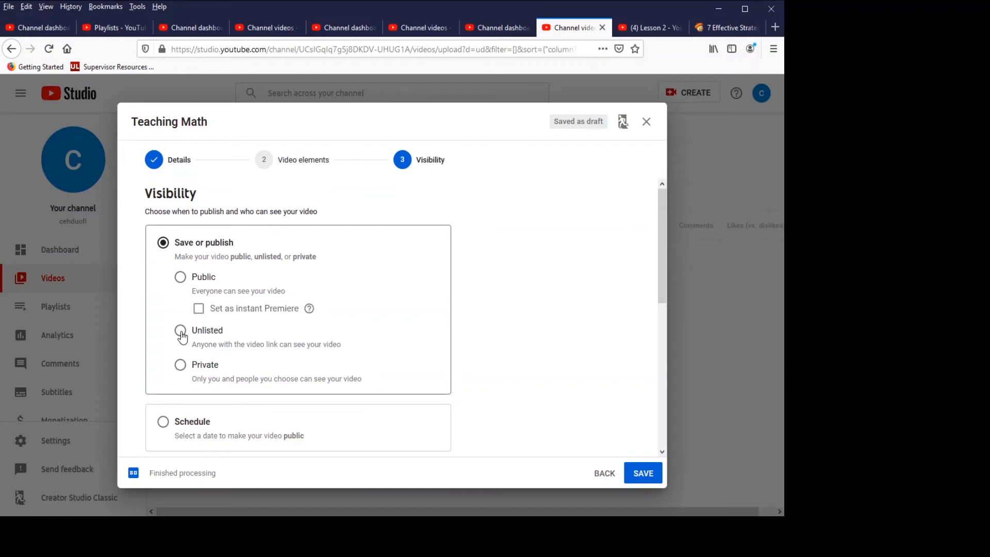
- Save the video with Unlisted visibility and copy its video link, closing the published confirmation
click(181, 330)
scroll(263, 325, down, 2)
scroll(268, 335, down, 5)
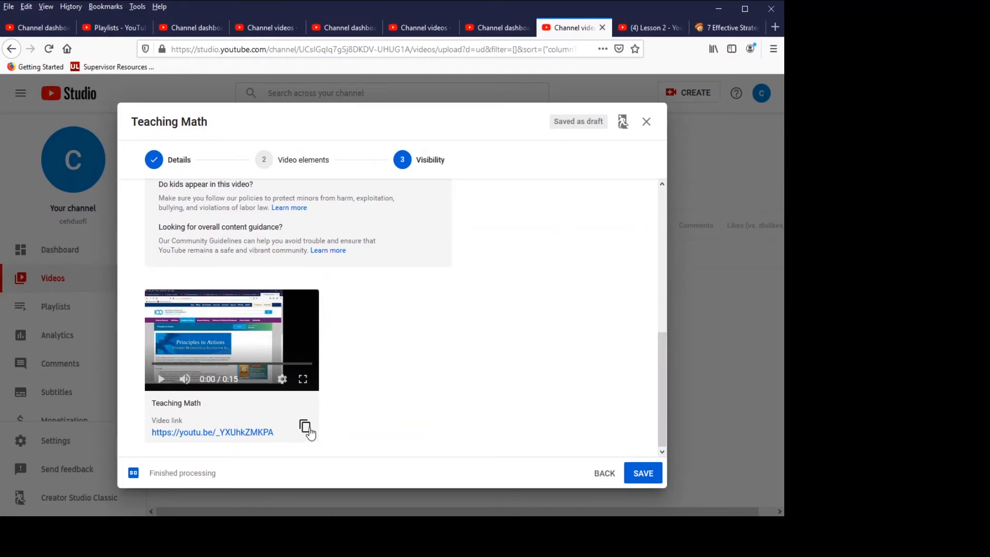
click(304, 431)
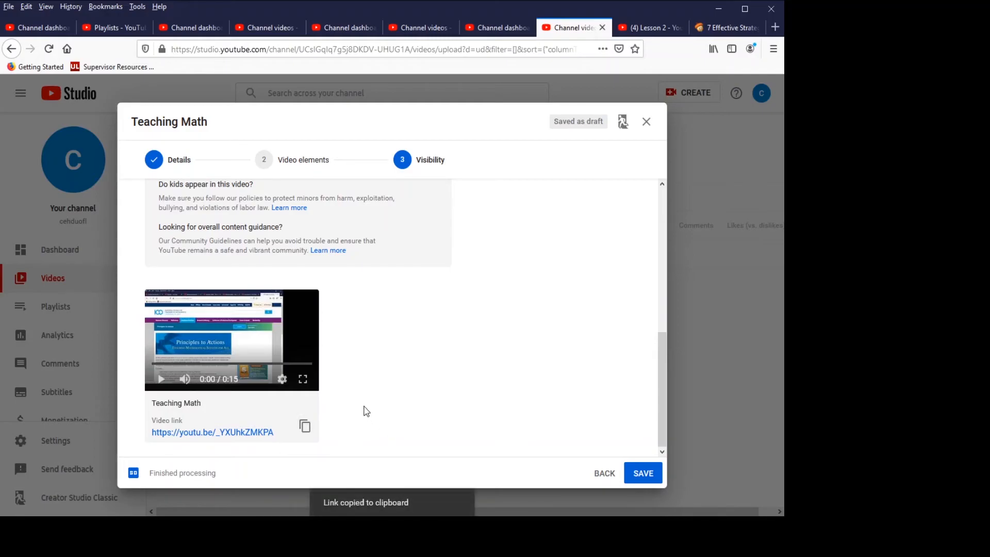
click(642, 472)
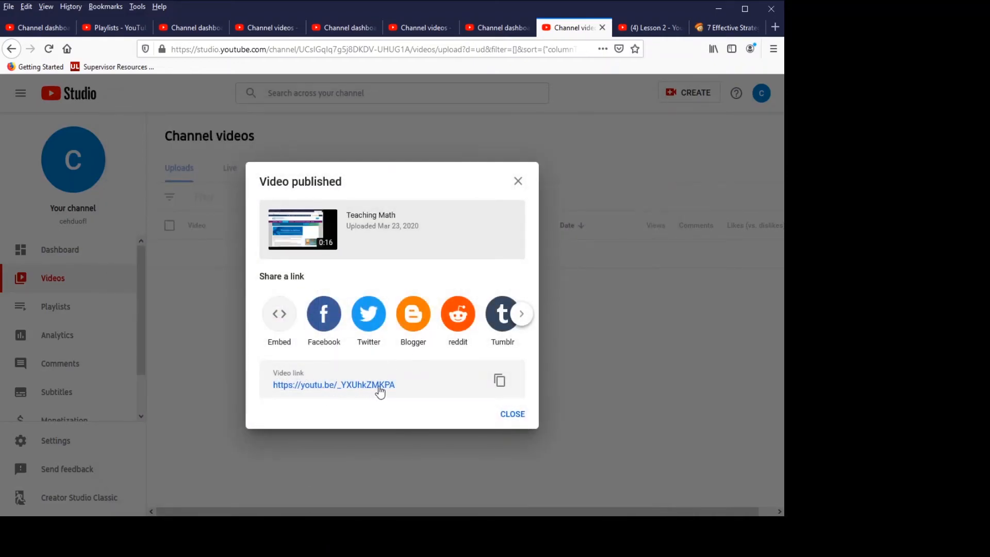
click(502, 384)
click(512, 414)
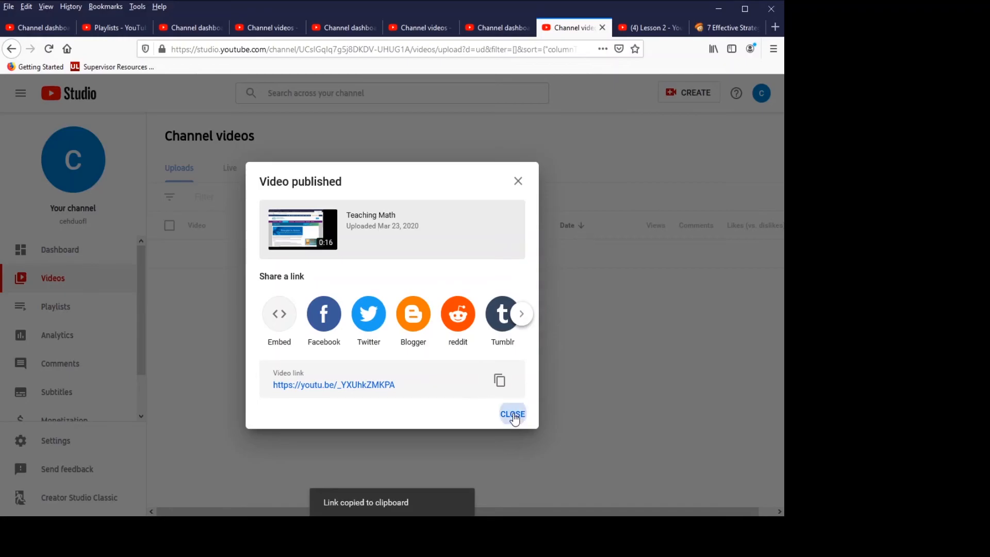